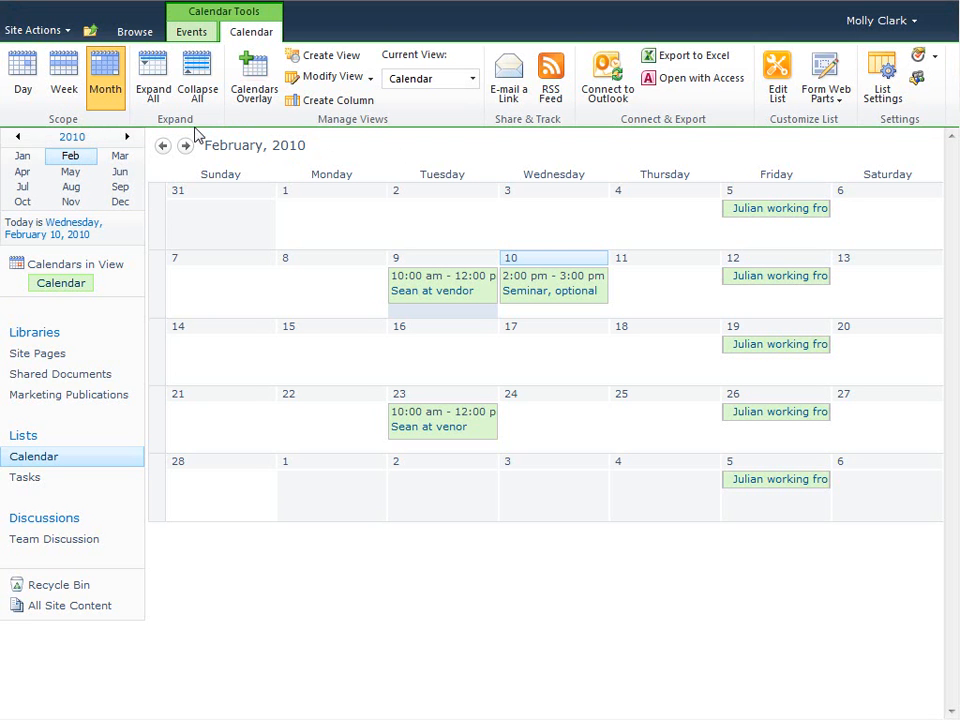
Step: Preview the calendar in week scope, return to month scope, and look over the available calendar views
click(66, 82)
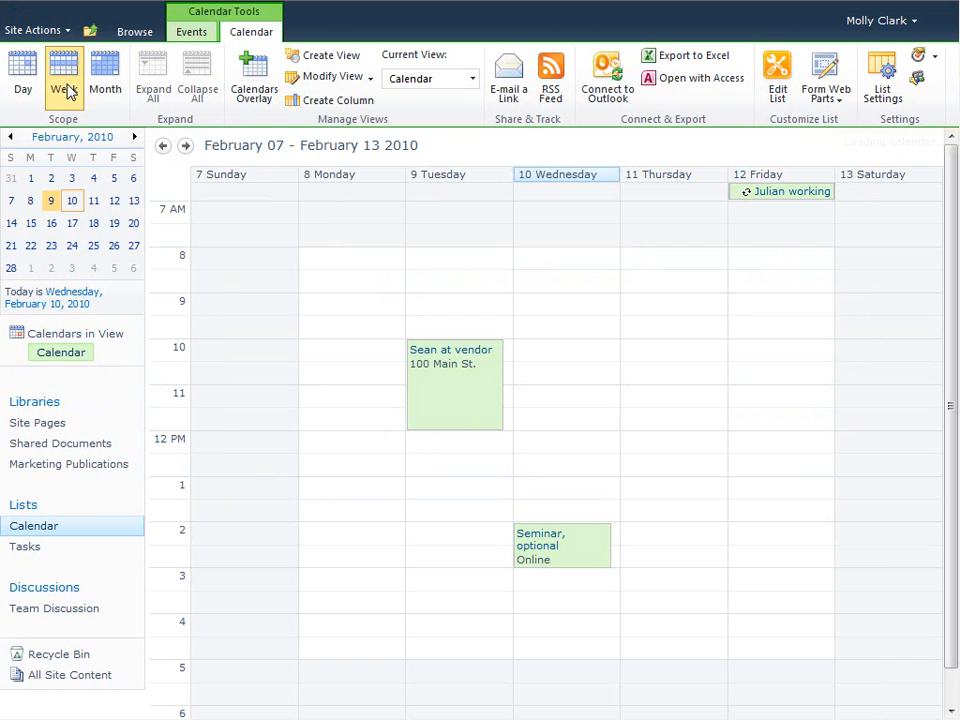
click(103, 88)
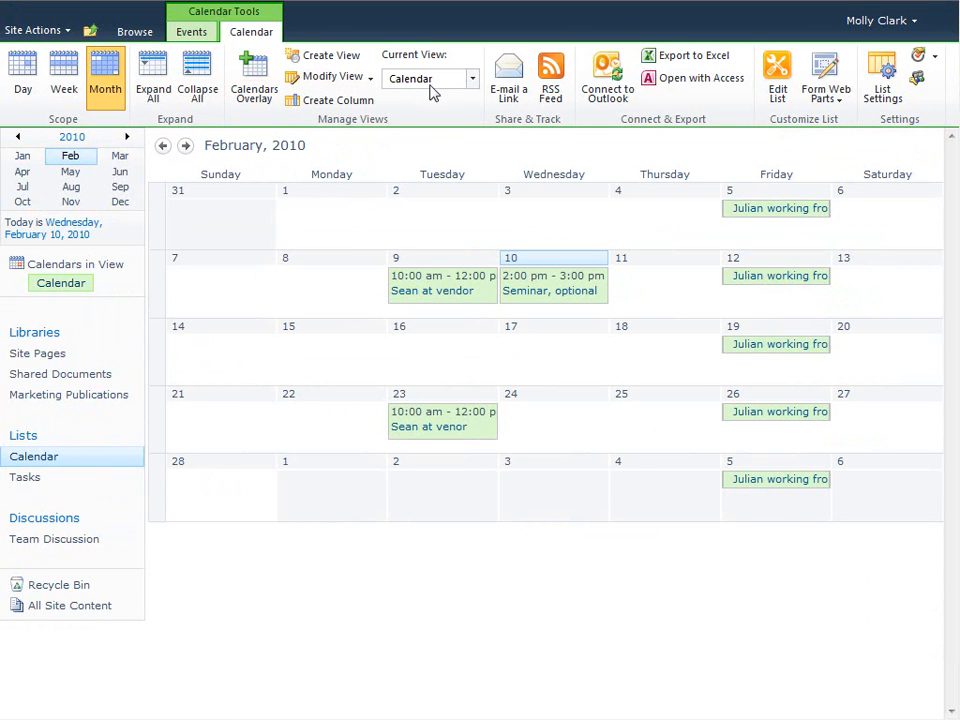
click(473, 82)
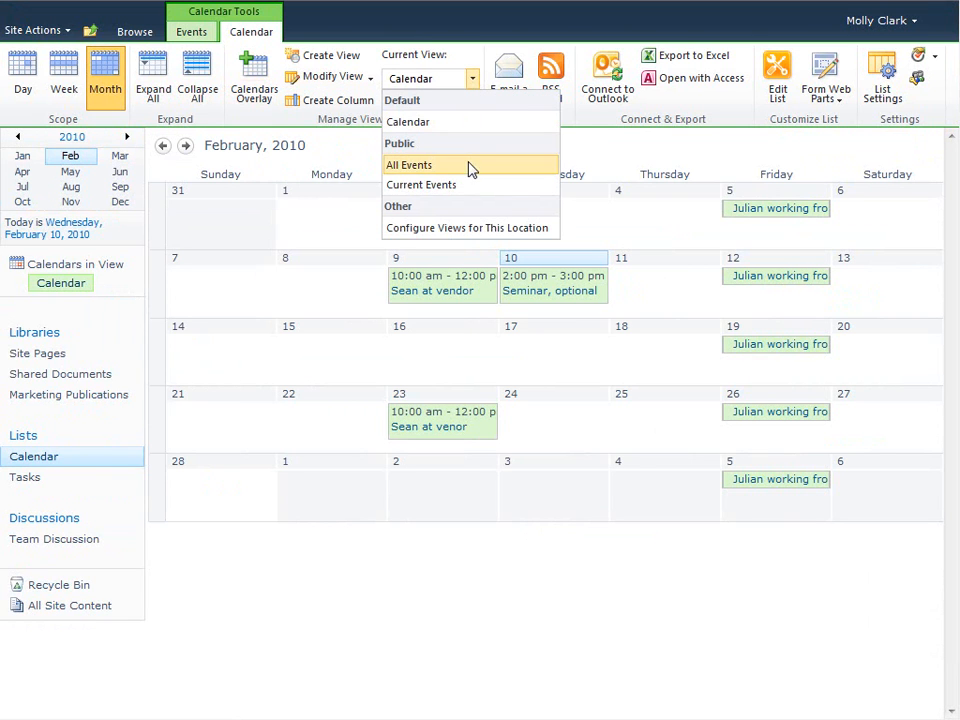
click(469, 45)
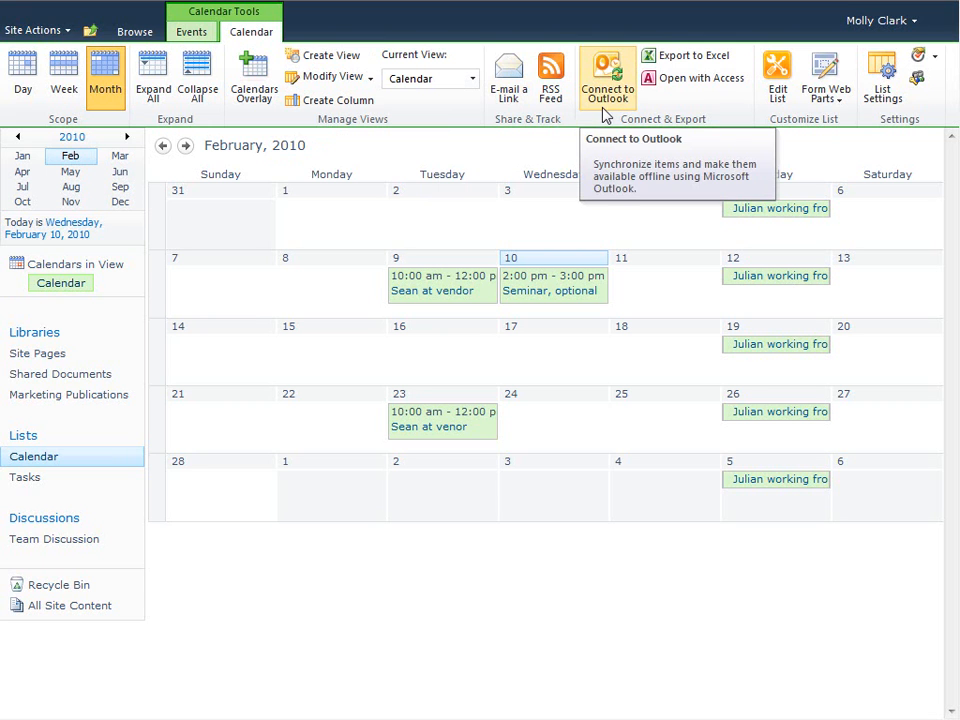
Step: Open the vendor visit event on Tuesday, February 9 for editing and save it without changing any fields
click(489, 293)
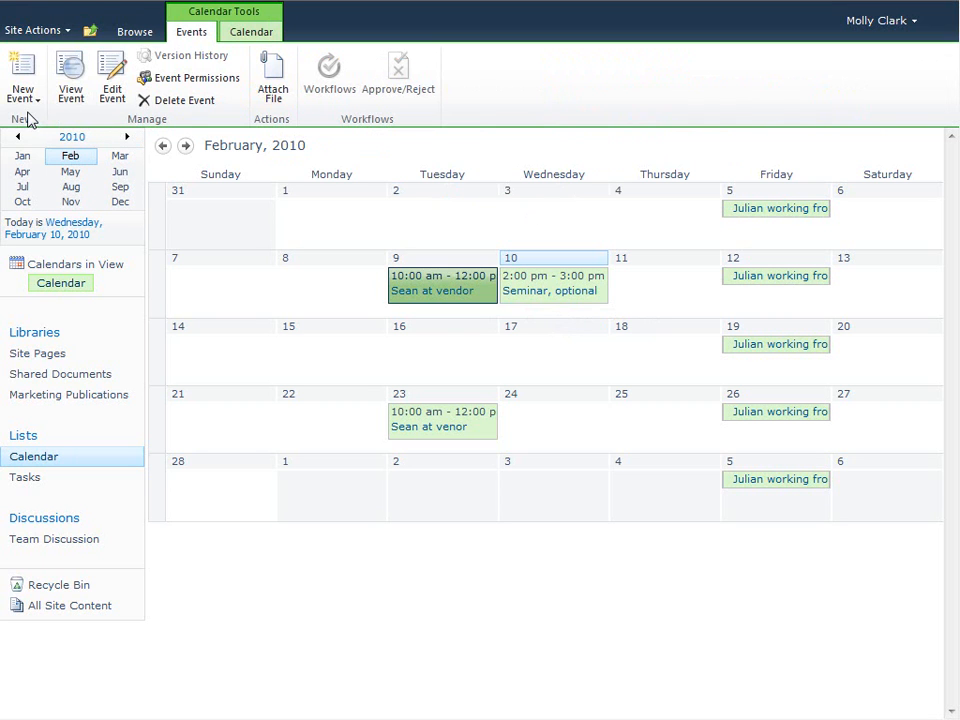
click(115, 93)
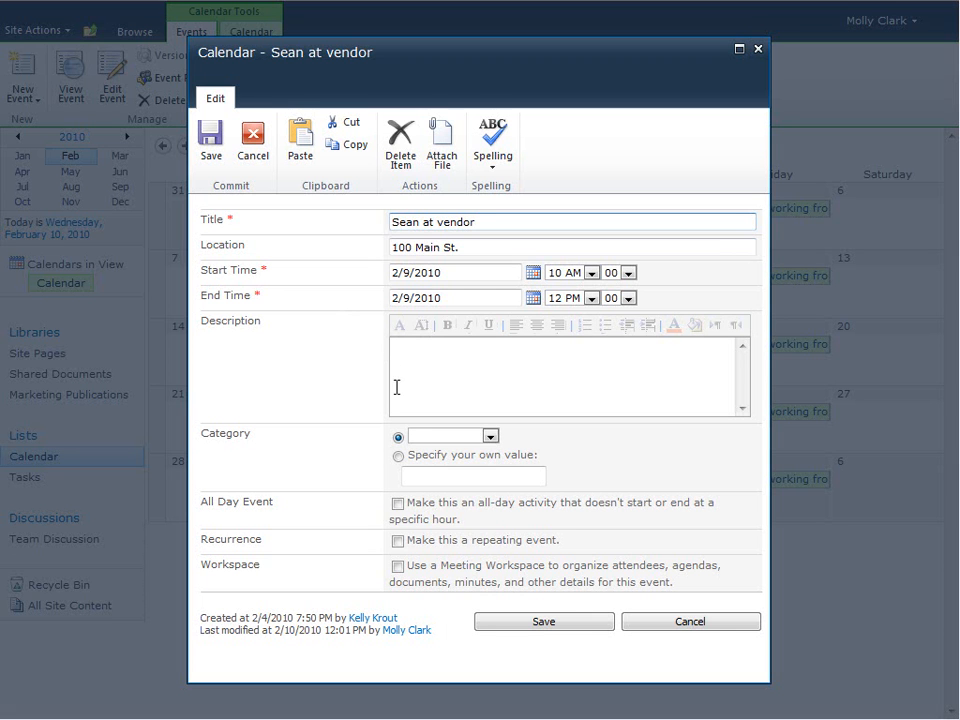
click(538, 624)
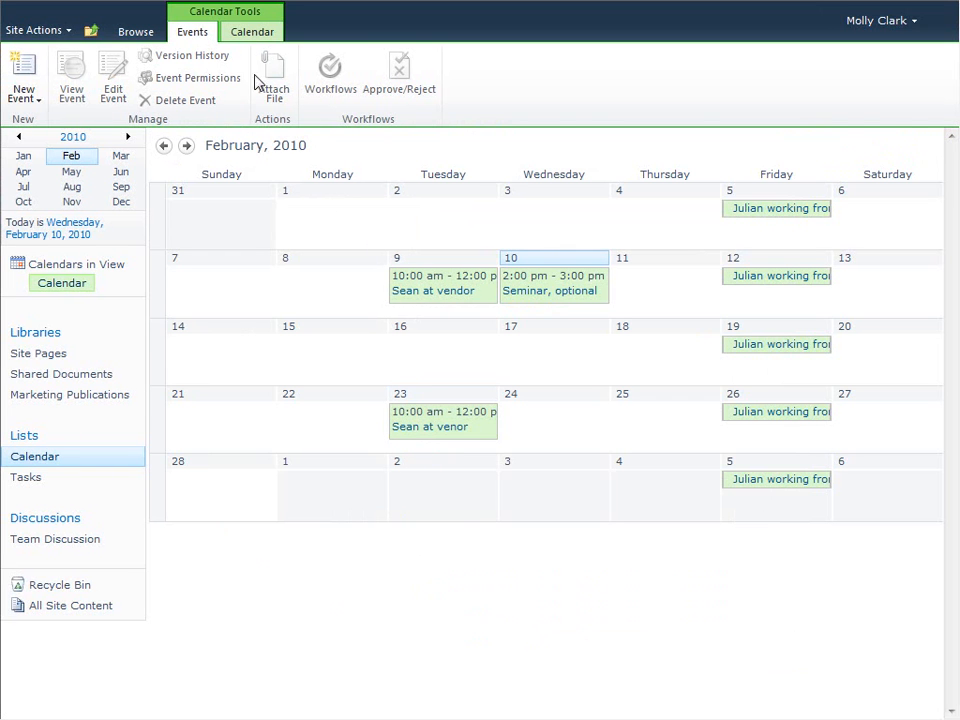
Step: In week scope, create an event on Monday, February 8 from 10:30 AM to 12:00 PM, titled with the colleague's name and "10 year anniversary"
click(250, 34)
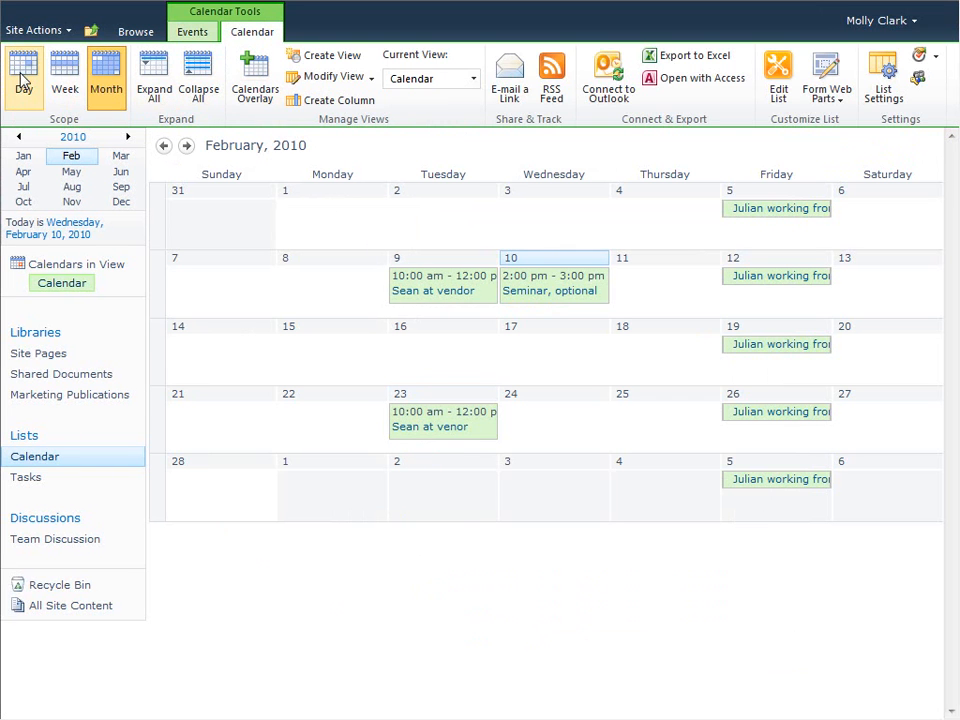
click(63, 76)
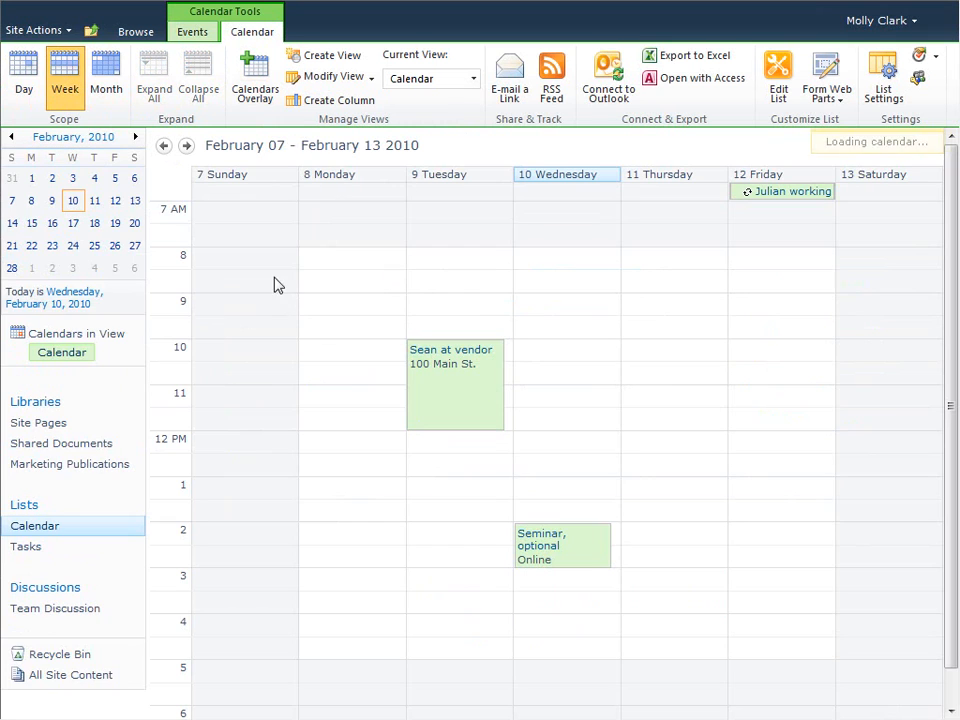
drag(345, 372, 362, 422)
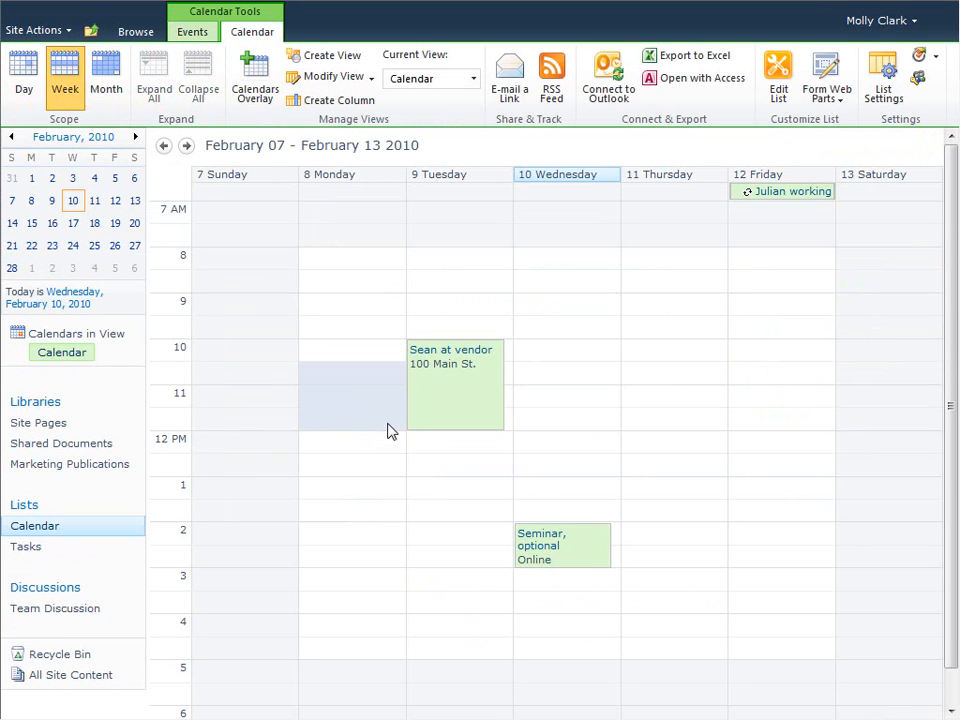
click(388, 424)
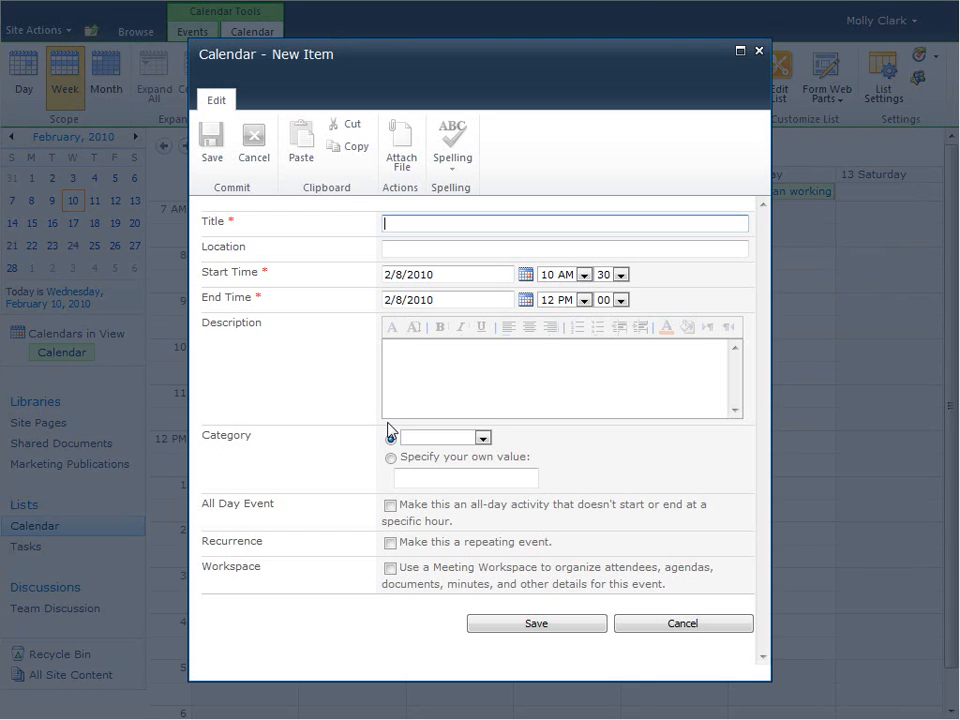
text(Sean')
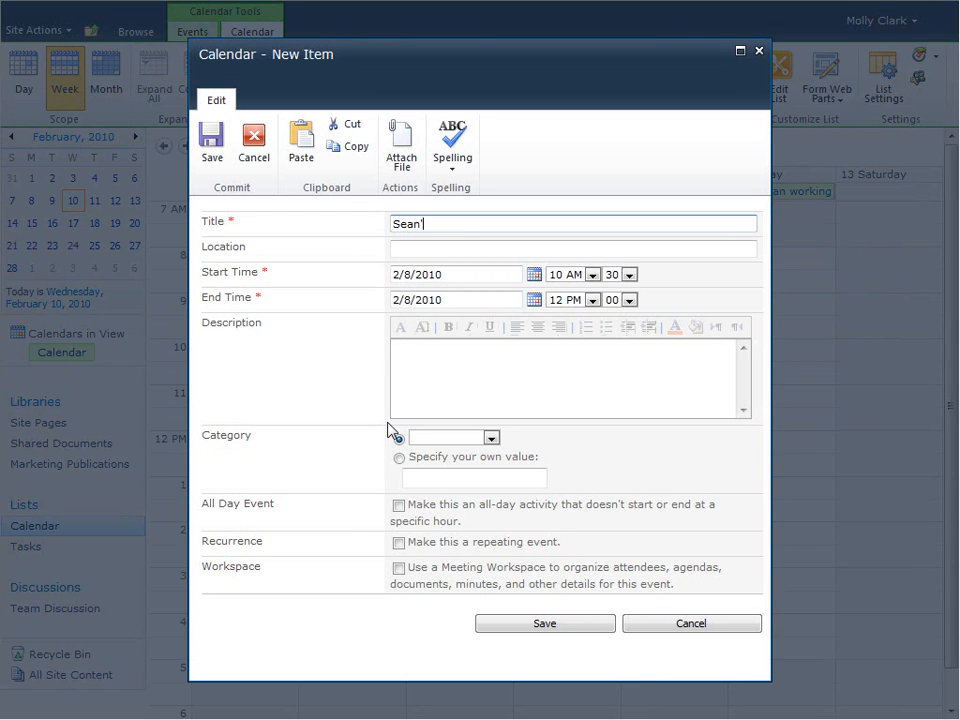
text(s 10 year anniversary)
click(545, 624)
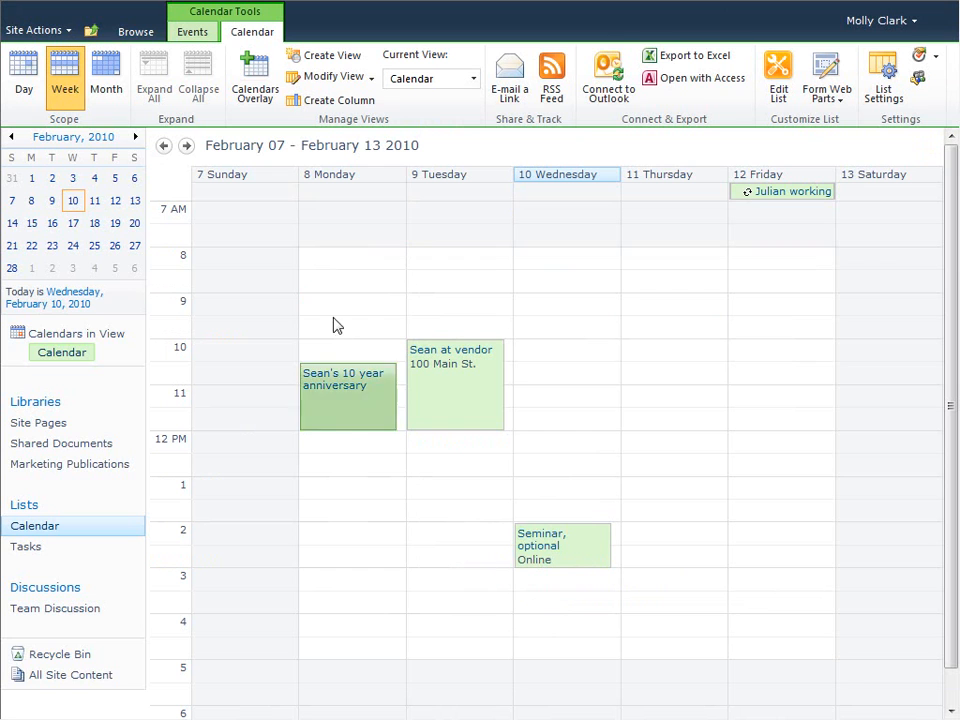
Step: In month scope, create an all-day event spanning February 8 to 12, 2010, titled with the coworker's name and "on vacation"
click(104, 88)
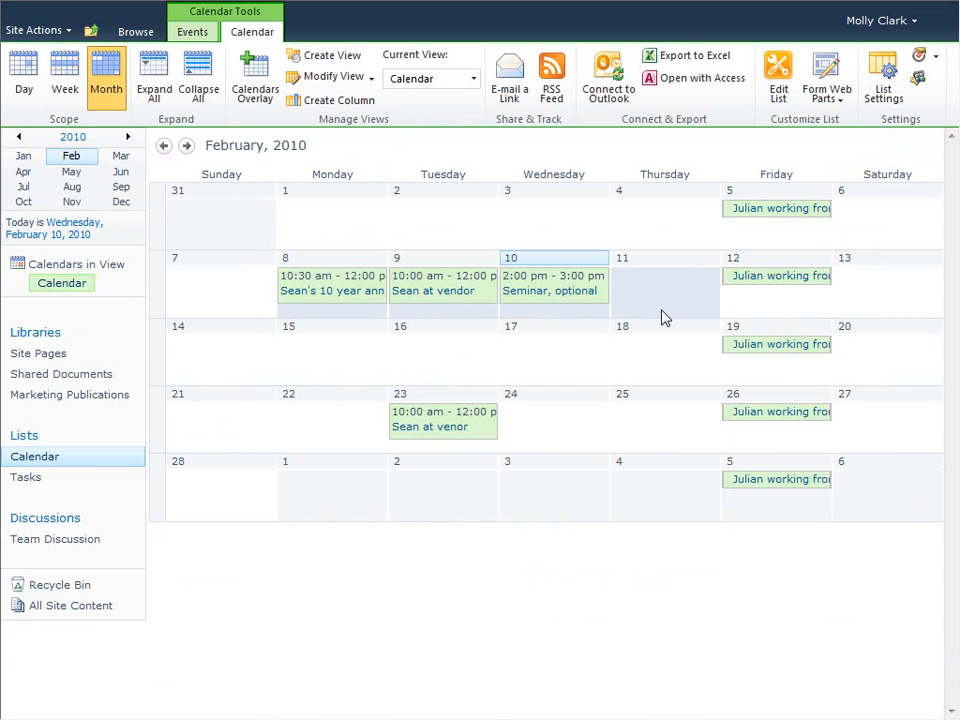
click(810, 308)
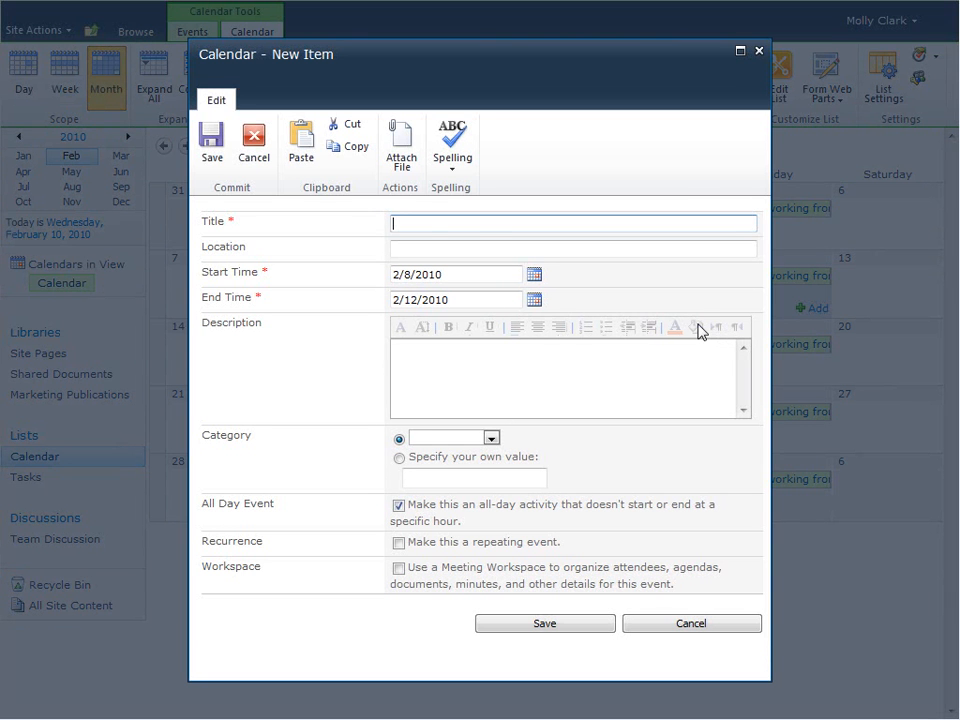
text(Diane on vacation)
click(573, 628)
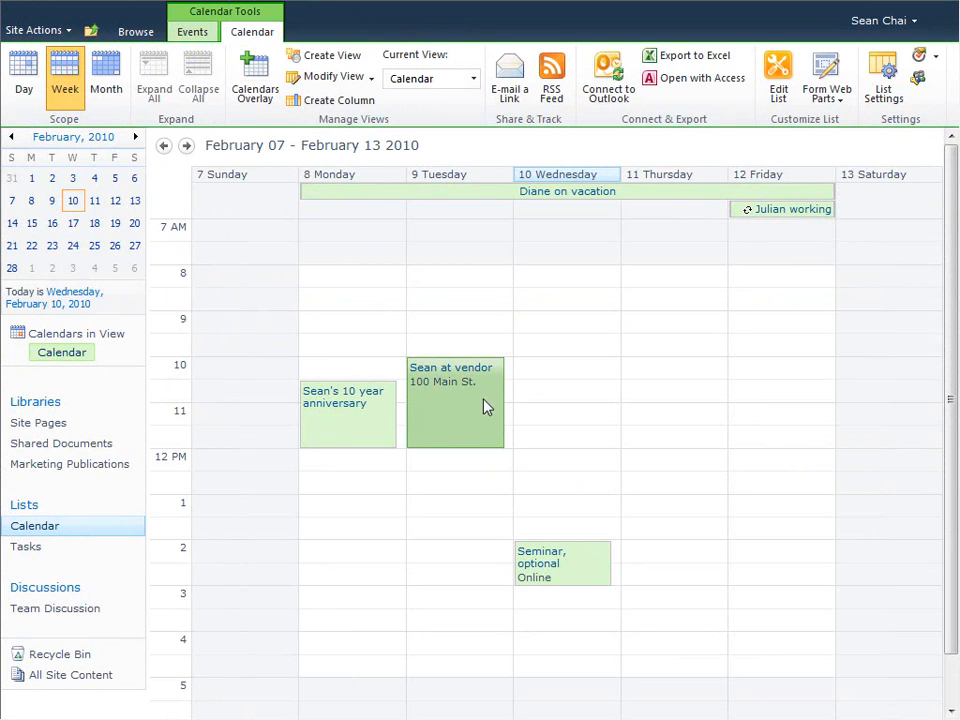
Step: Move the vendor visit event to Wednesday, February 10, starting at 9 AM
drag(487, 399, 545, 359)
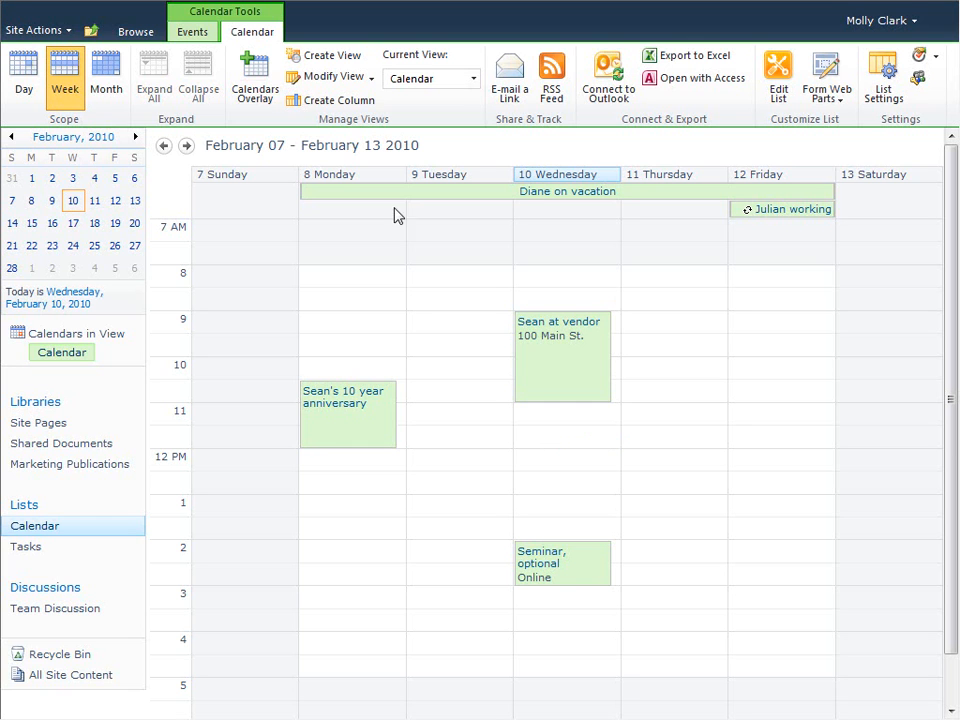
Step: Add a SharePoint calendar overlay named Campaigns in Pink, #ffc8e8, resolving the marketing site URL to use its Campaigns list and Calendar view
click(255, 85)
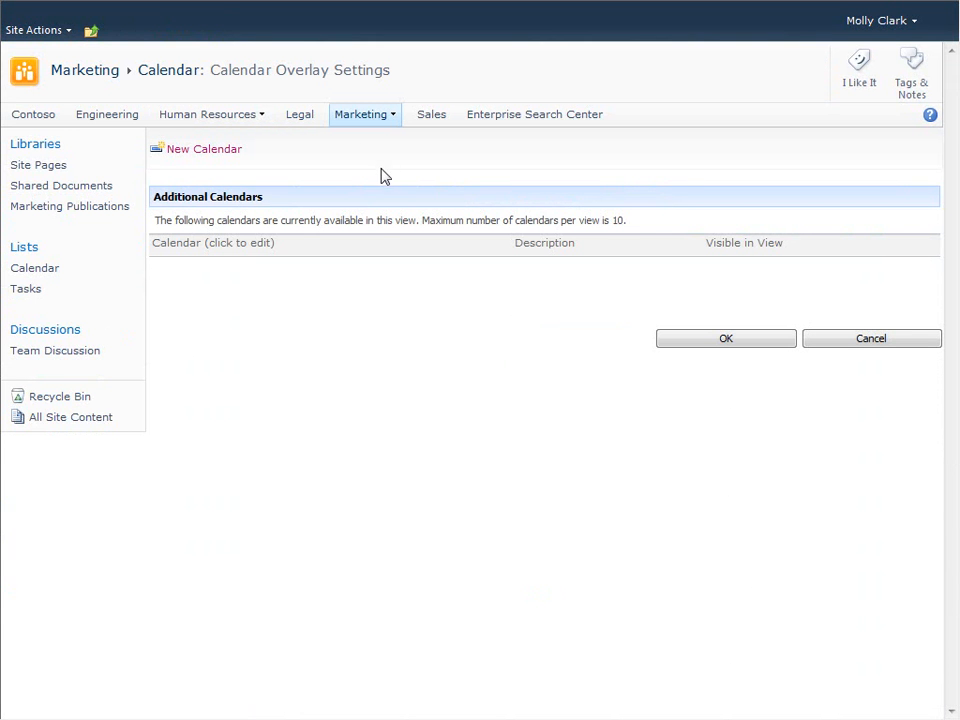
click(217, 151)
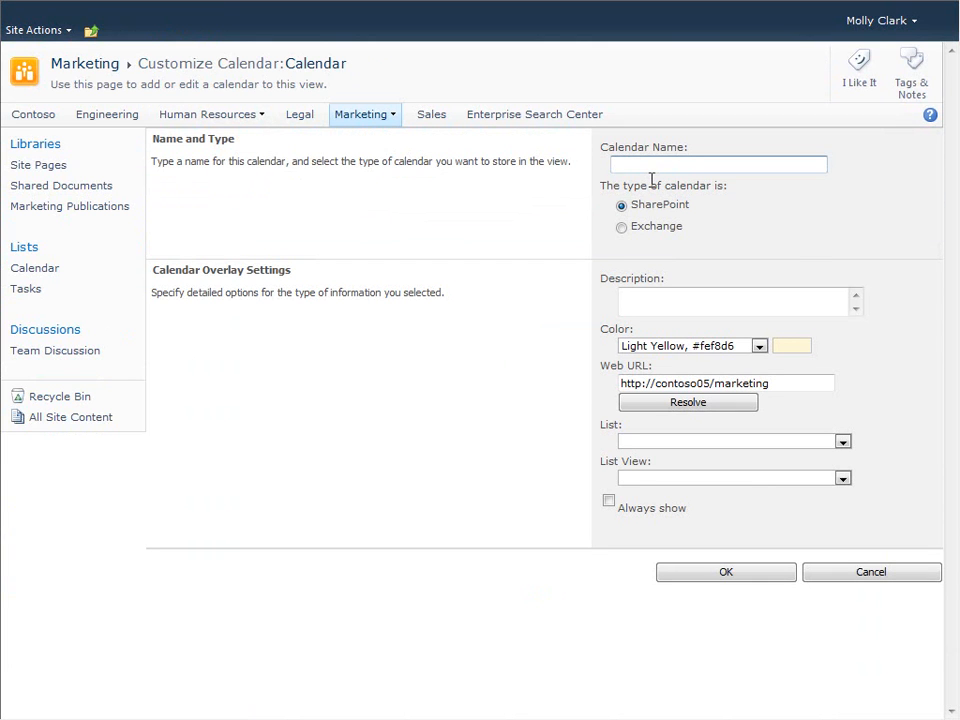
text(Campaigns)
click(759, 347)
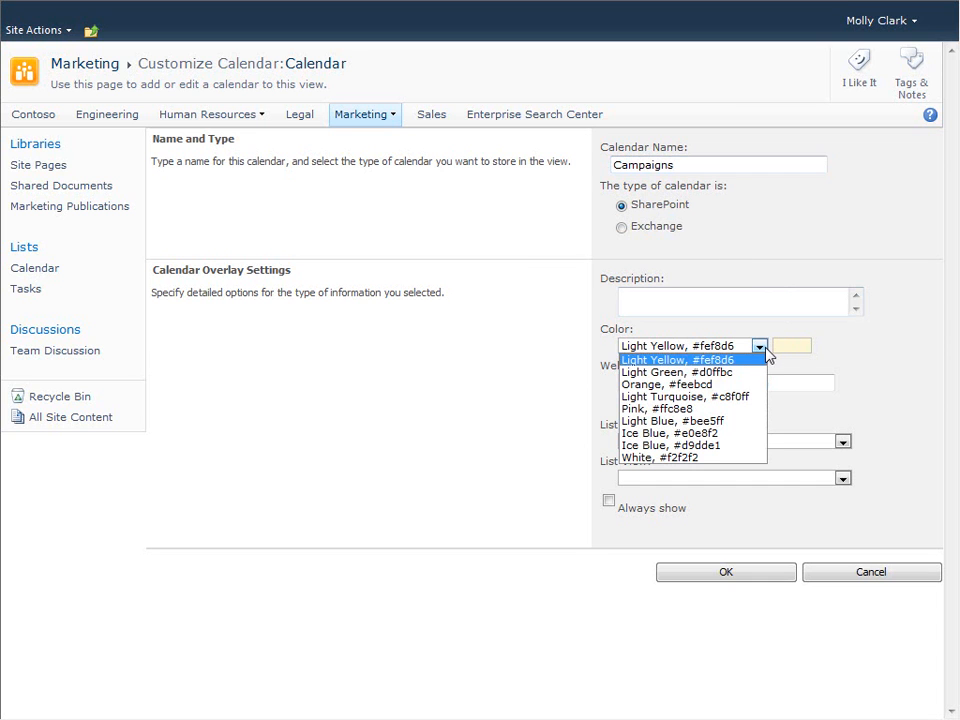
click(746, 408)
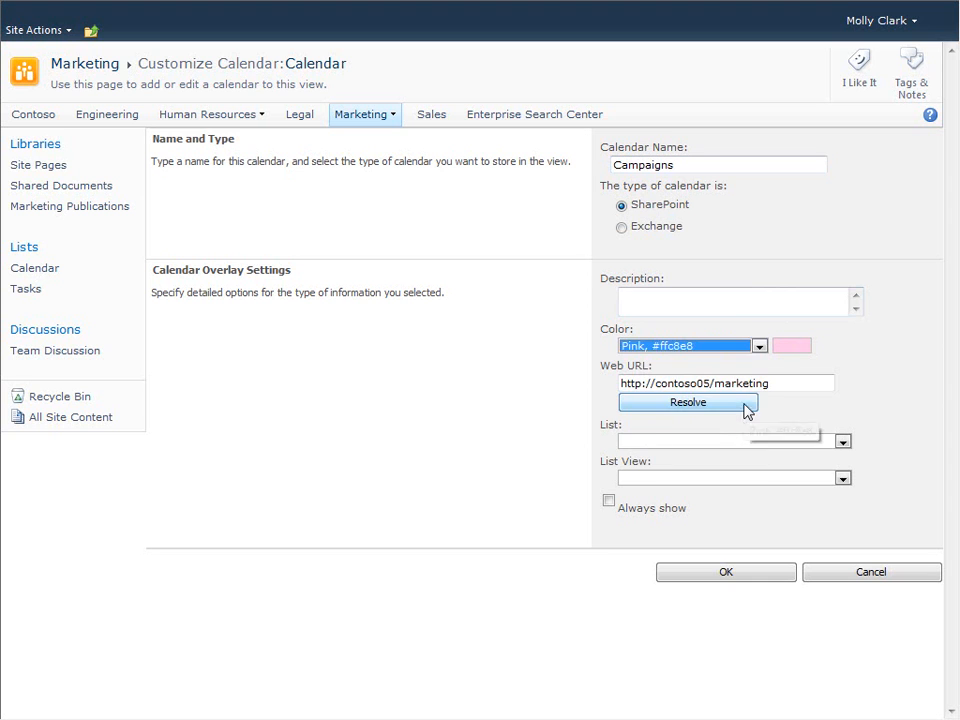
click(708, 403)
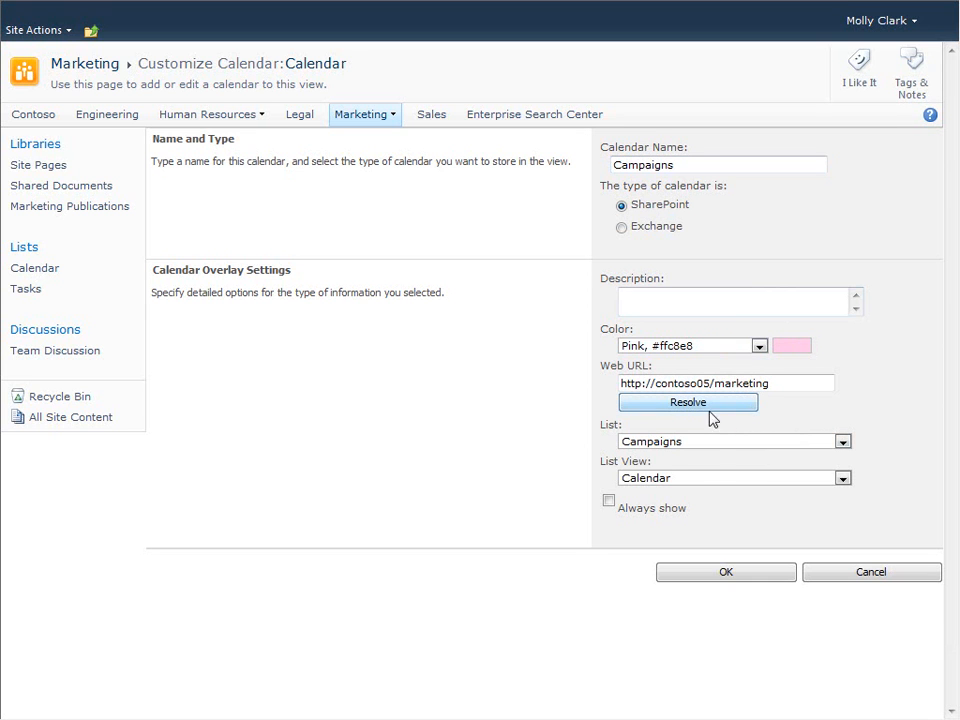
click(726, 573)
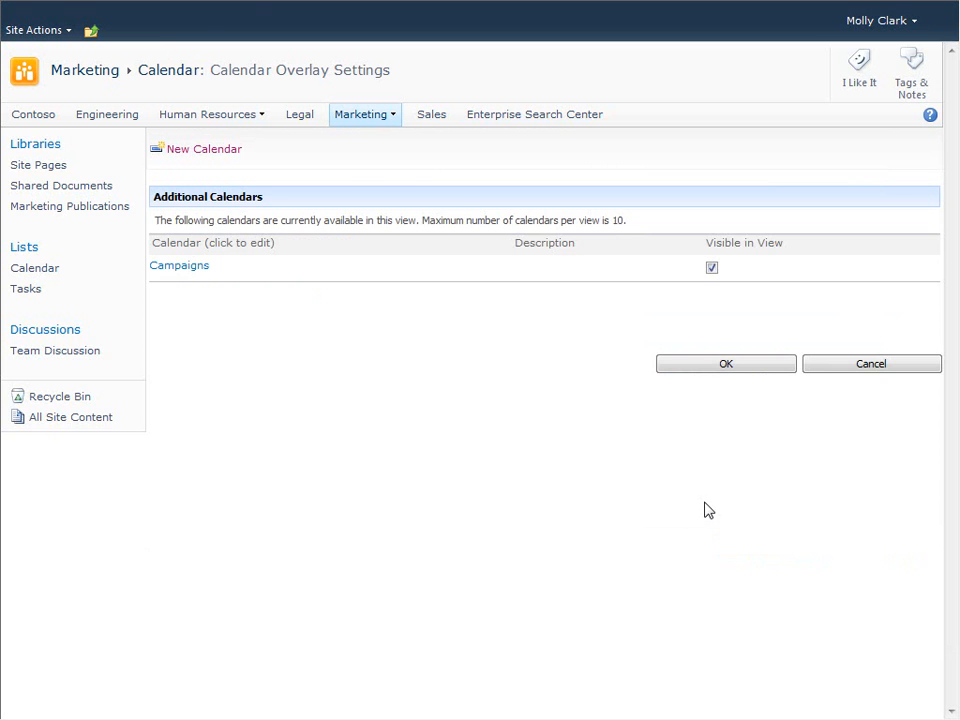
click(722, 362)
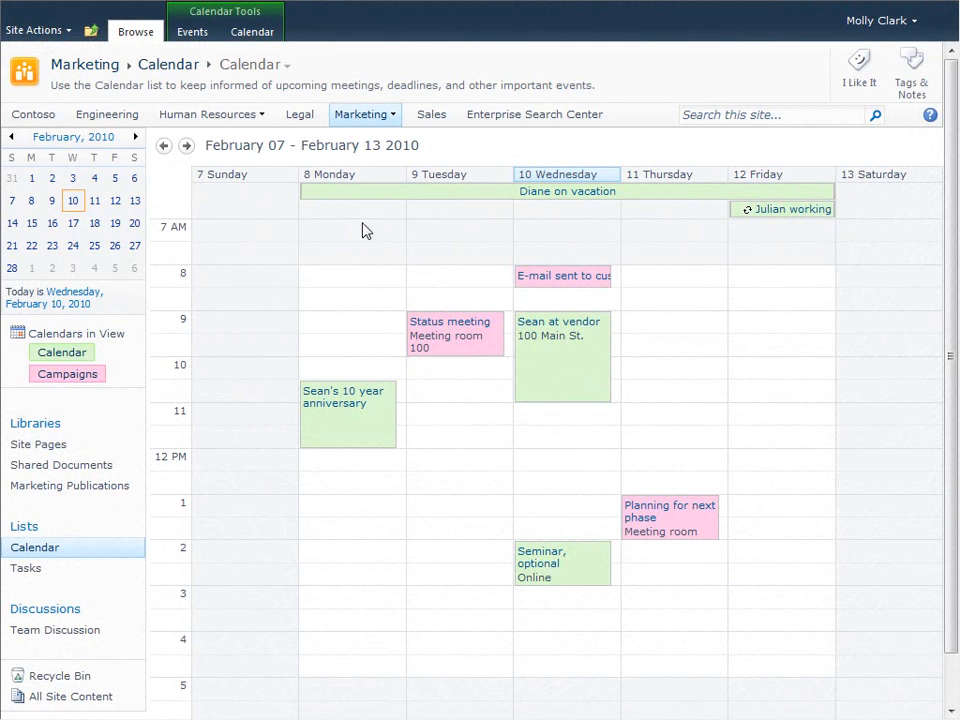
Step: Add an Exchange-type calendar overlay named Exchange in White, #f2f2f2, using Find to fill its Outlook Web Access and Exchange Web Service URLs
click(254, 38)
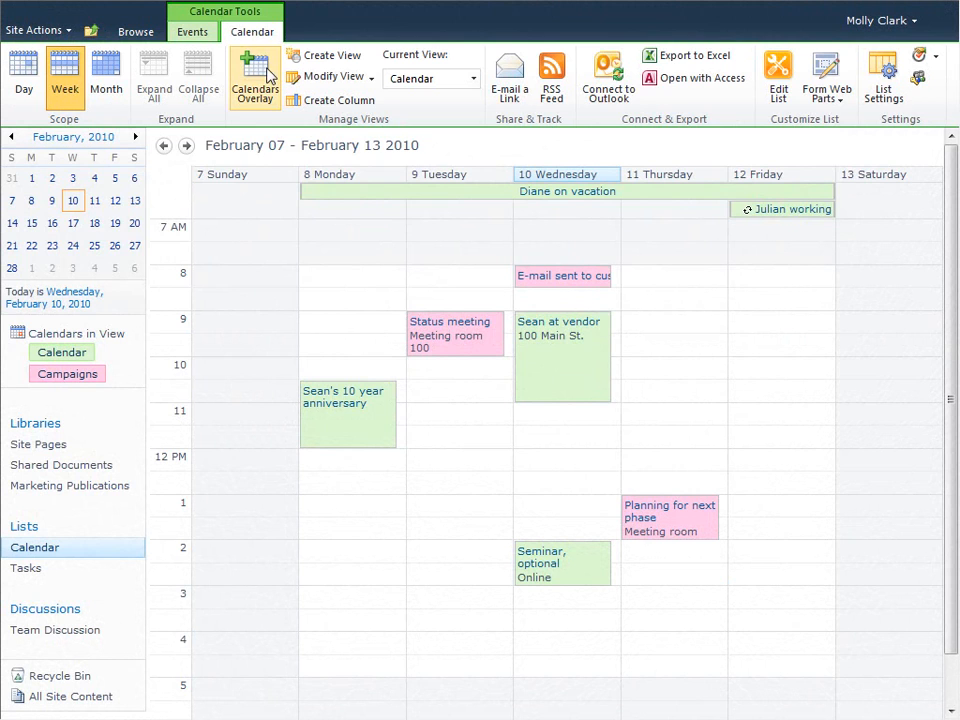
click(255, 84)
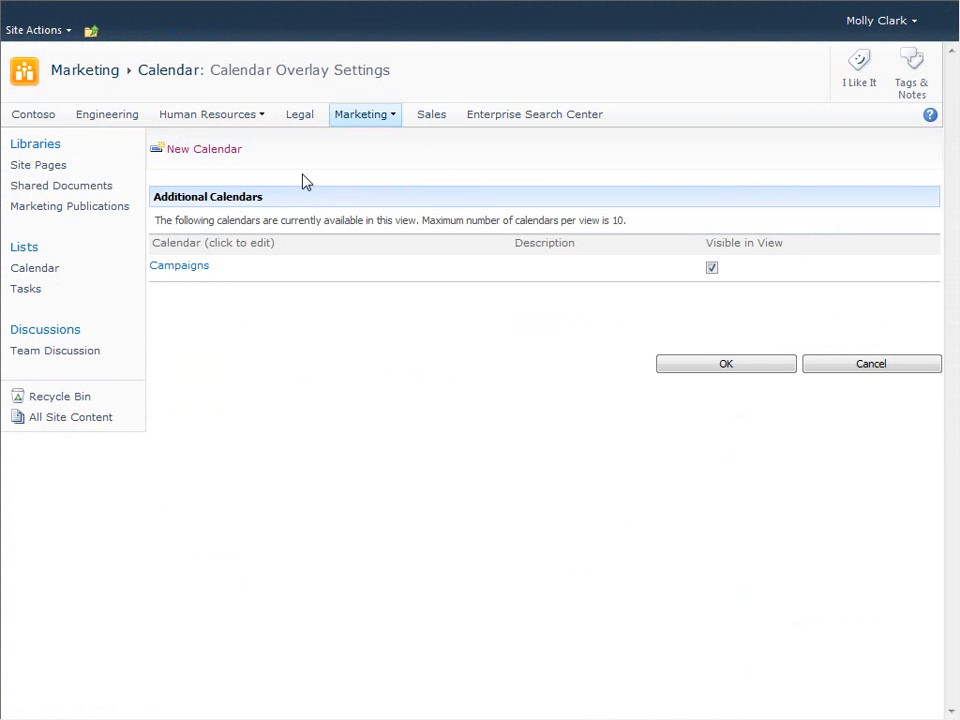
click(216, 153)
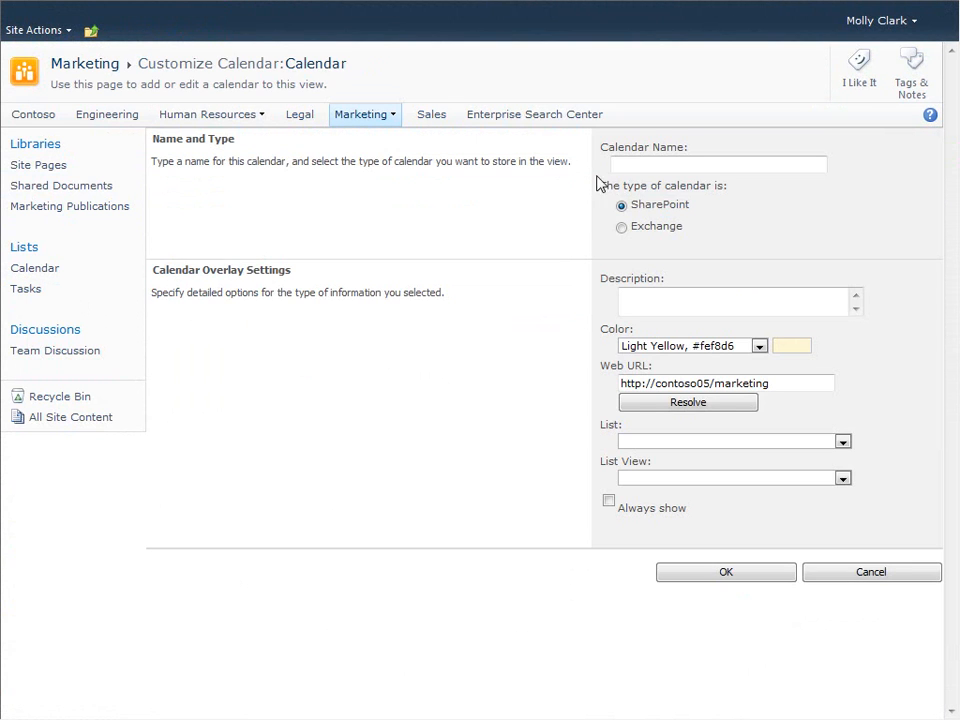
click(628, 167)
text(Exchange)
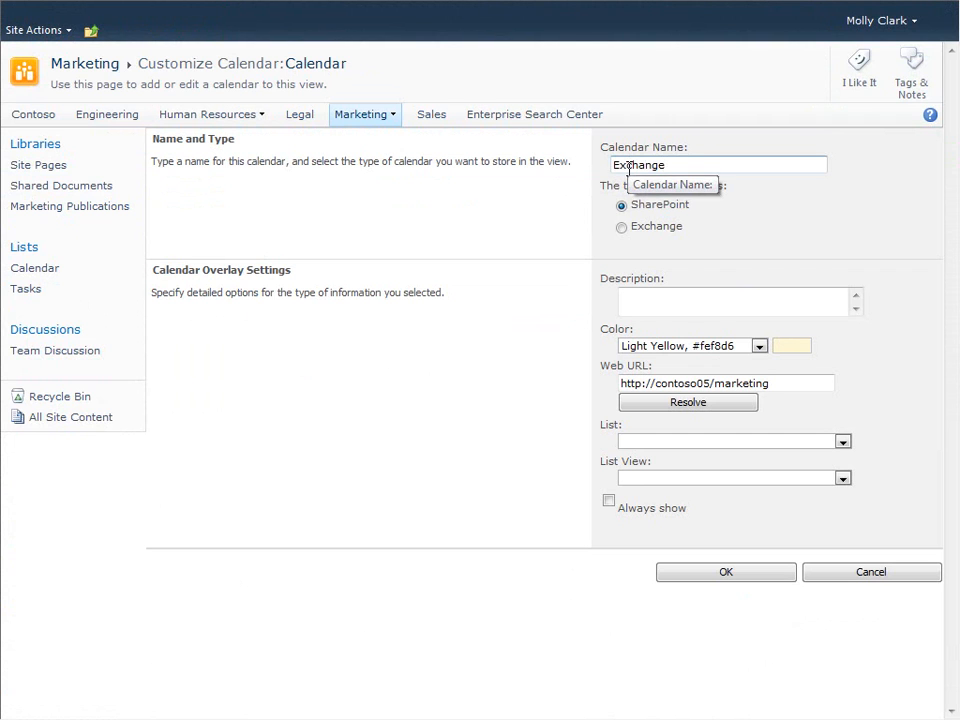
click(622, 228)
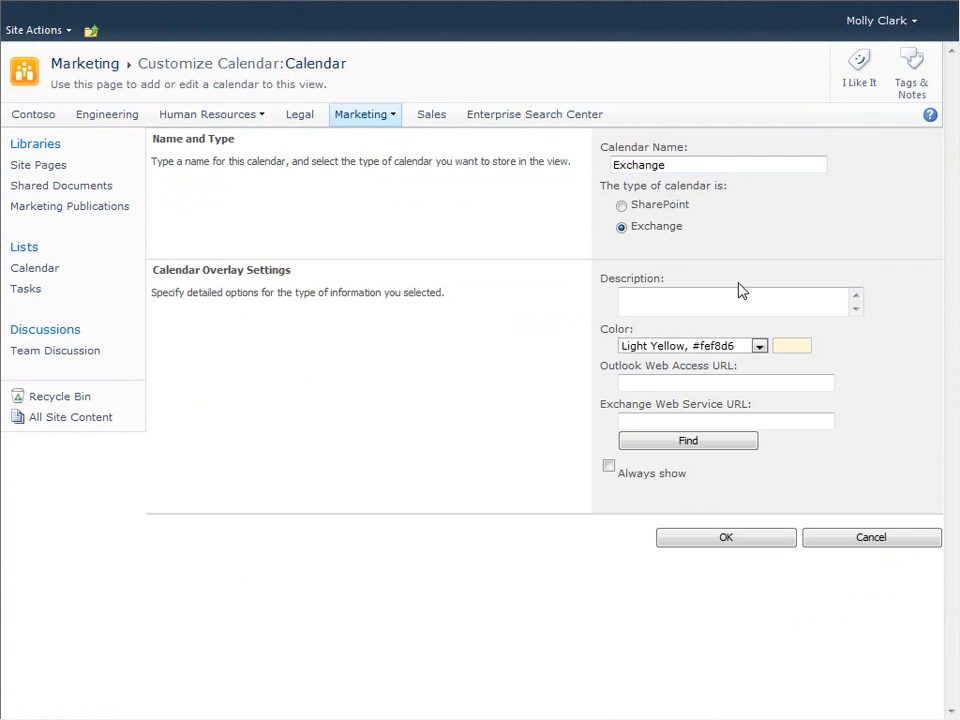
click(760, 347)
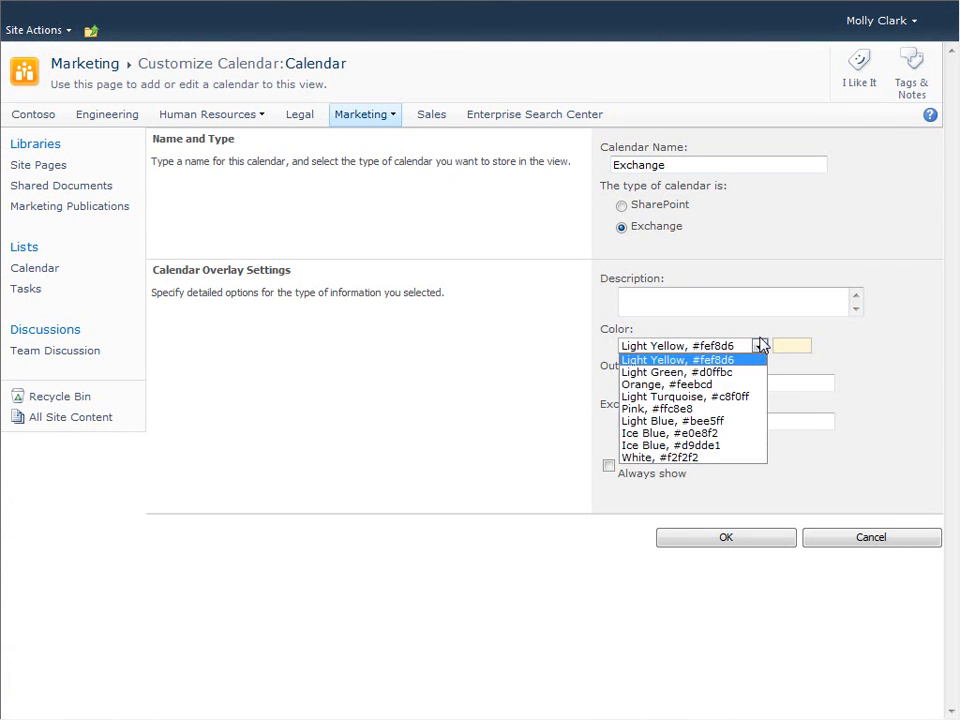
click(718, 461)
click(701, 446)
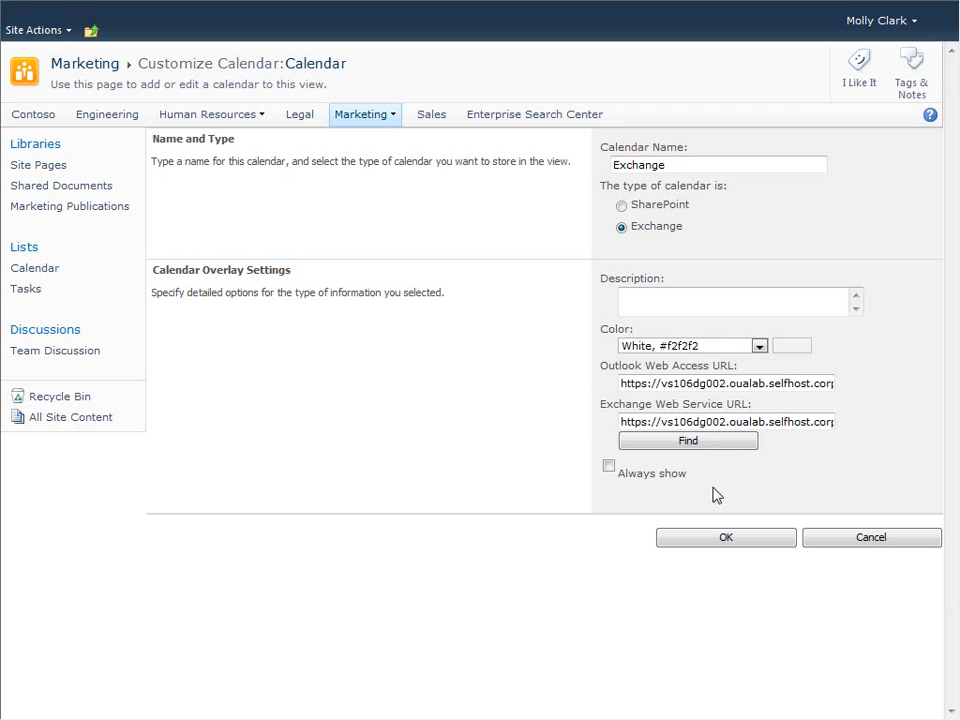
click(726, 538)
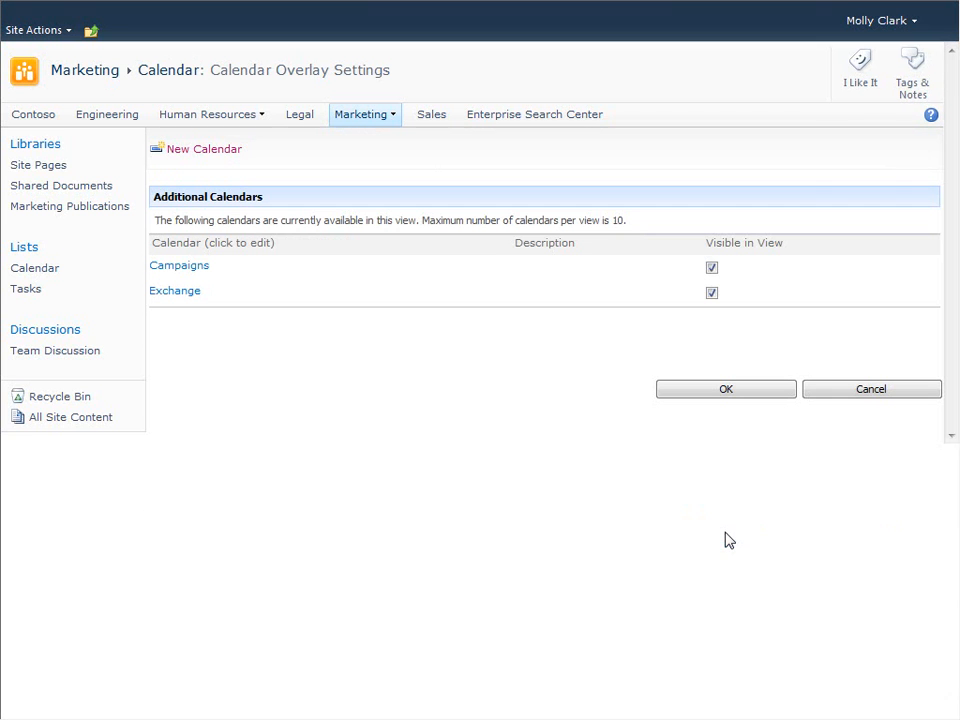
click(741, 394)
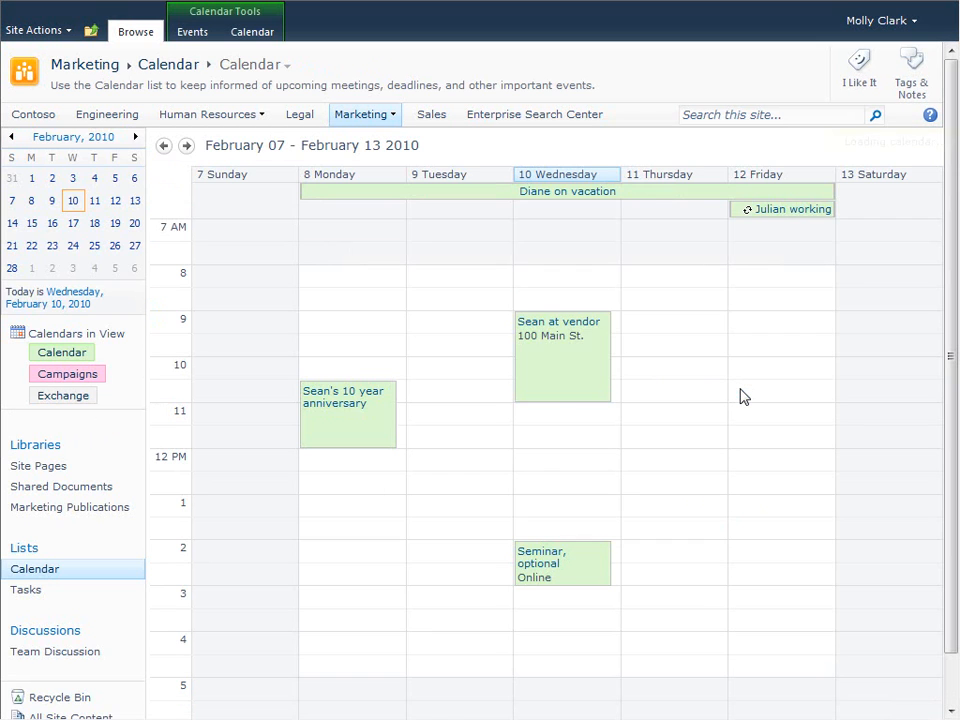